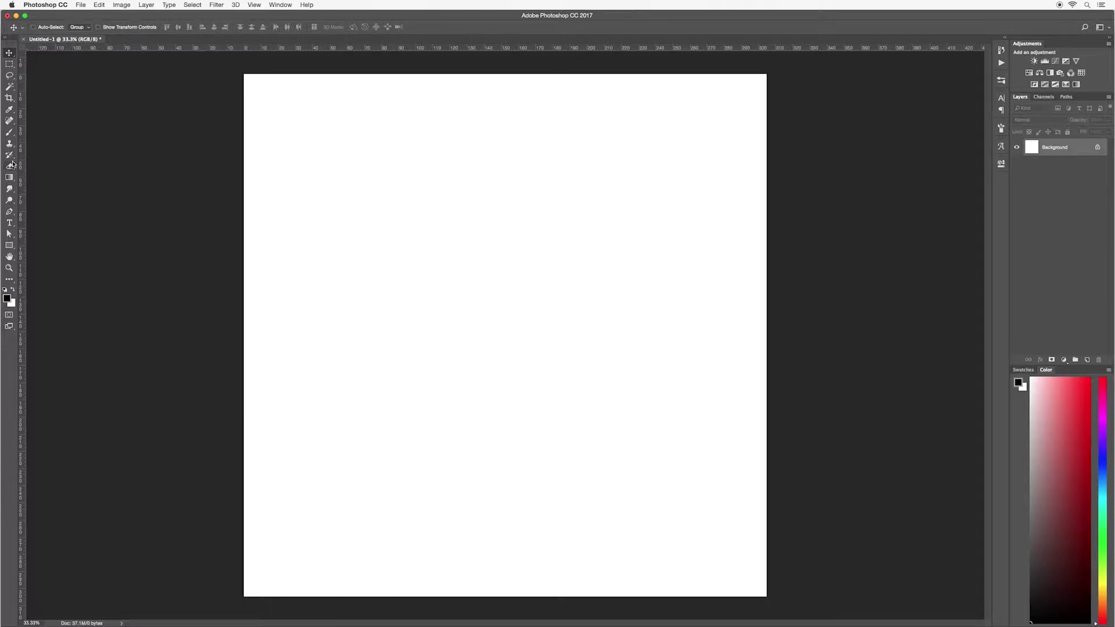
- Draw a text box about 45 mm wide and 82 mm high near the canvas's upper-left corner and choose the Times New Roman font
left_click(10, 224)
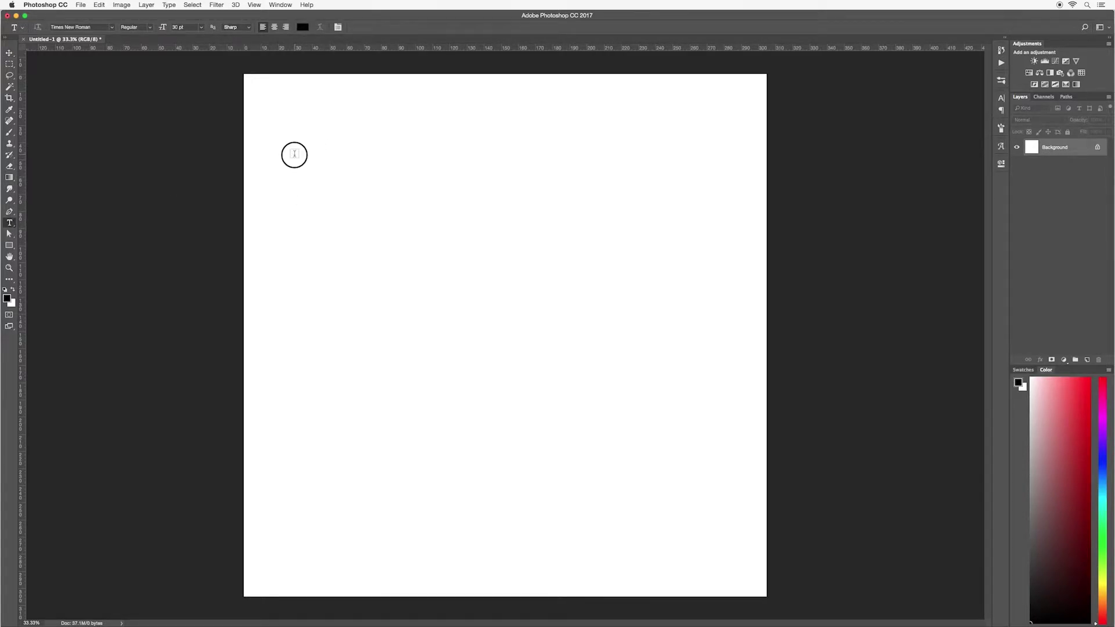
left_click_drag(295, 155, 373, 296)
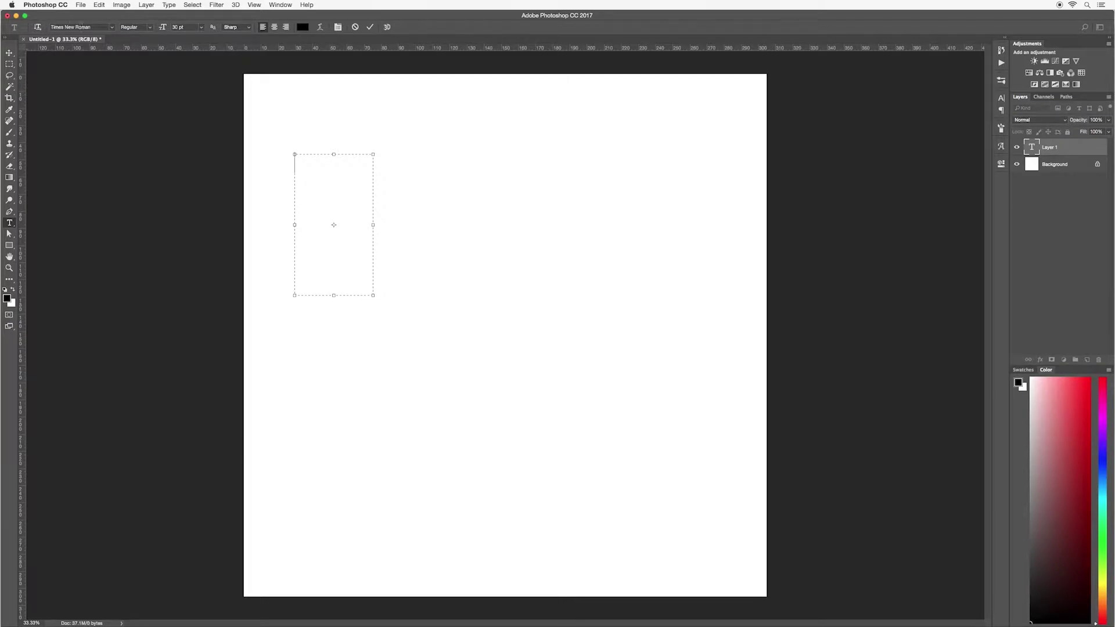
left_click(113, 28)
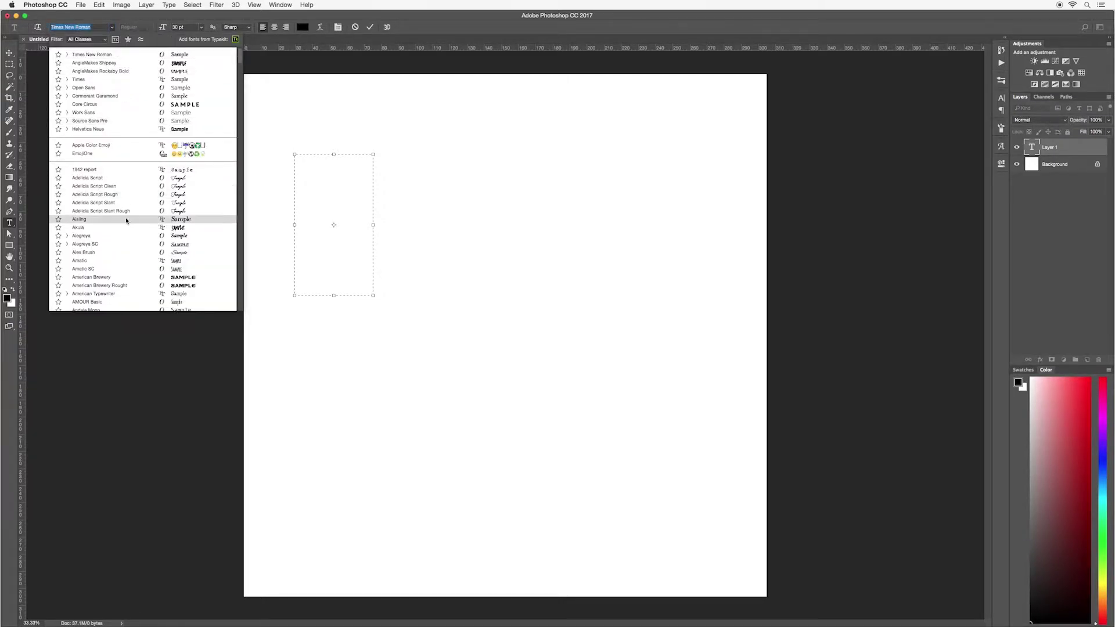
scroll(120, 157, "down", 5)
scroll(121, 157, "down", 5)
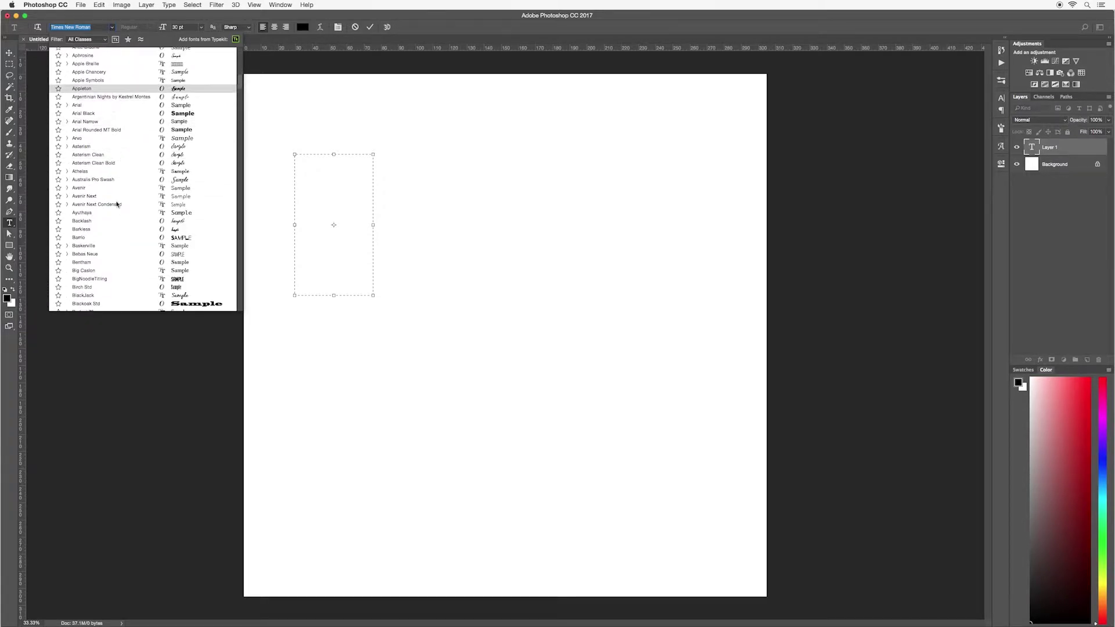
scroll(113, 145, "up", 10)
left_click(99, 54)
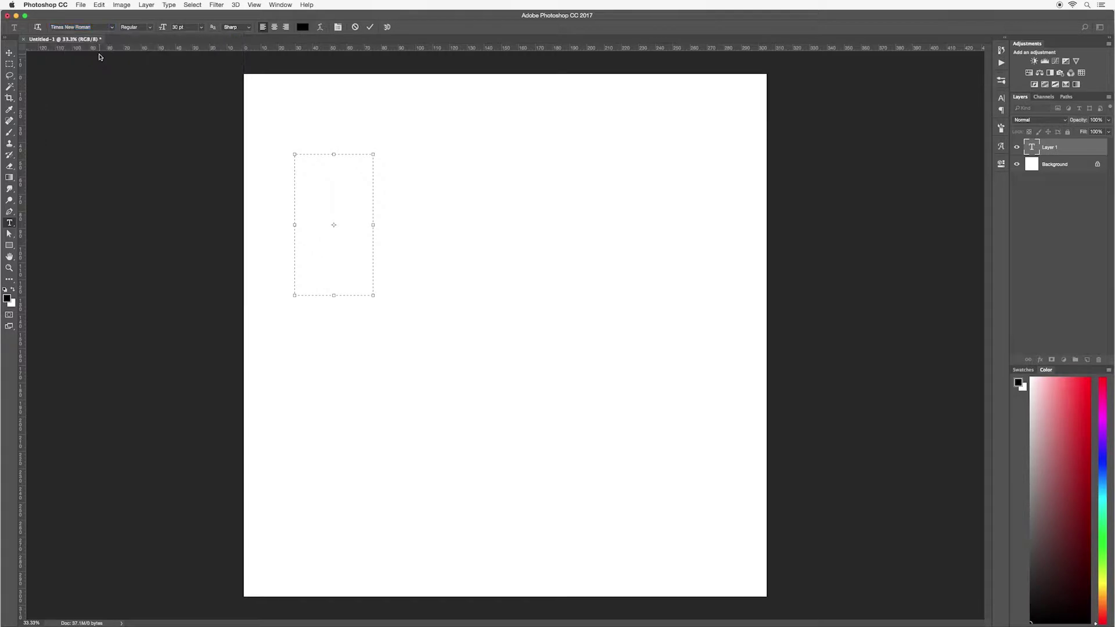
- Try the Italic font style for the empty text box and switch it back to Regular
left_click(150, 29)
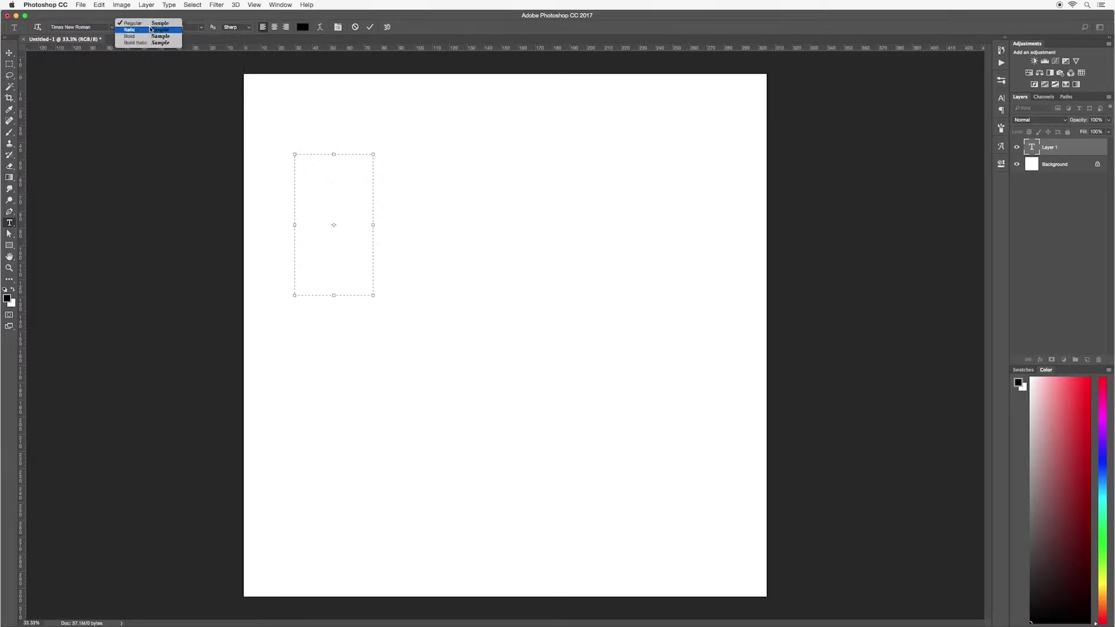
left_click(137, 30)
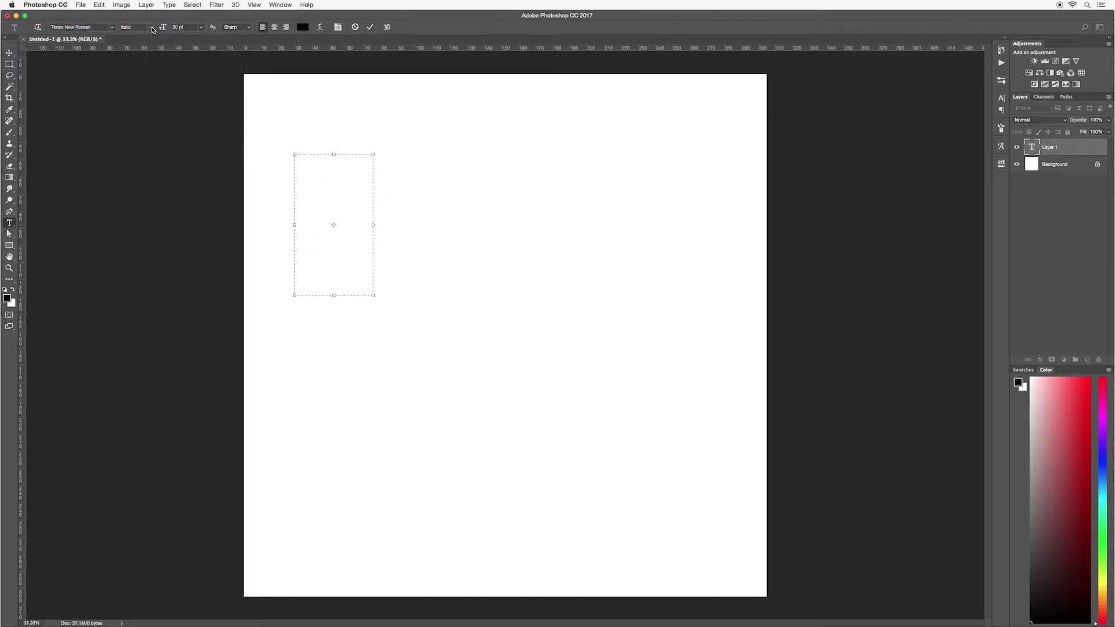
left_click(142, 28)
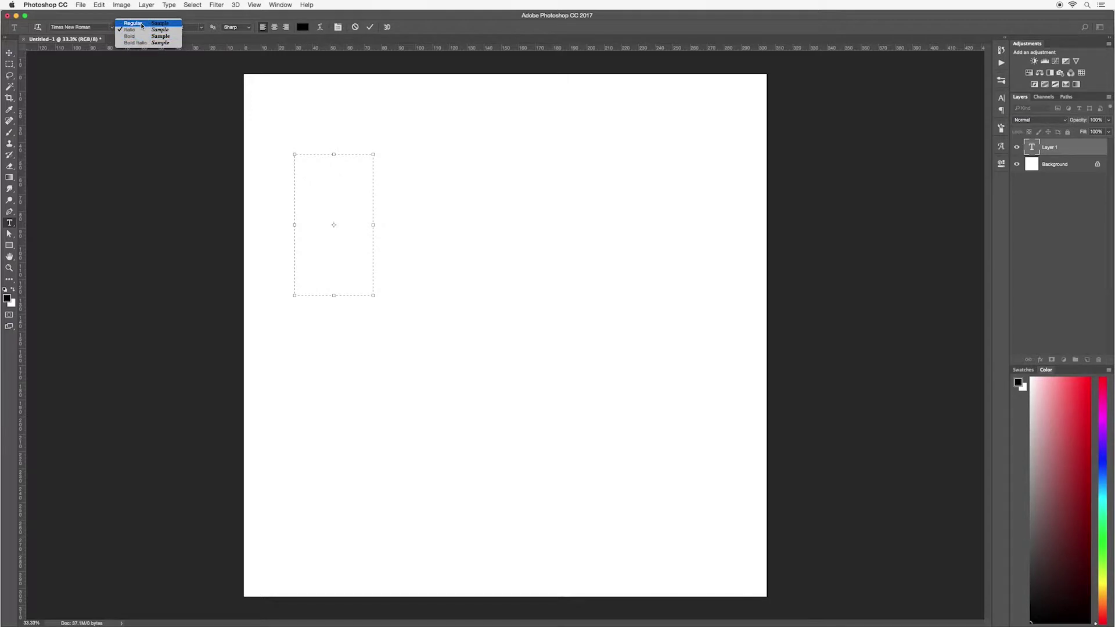
left_click(140, 25)
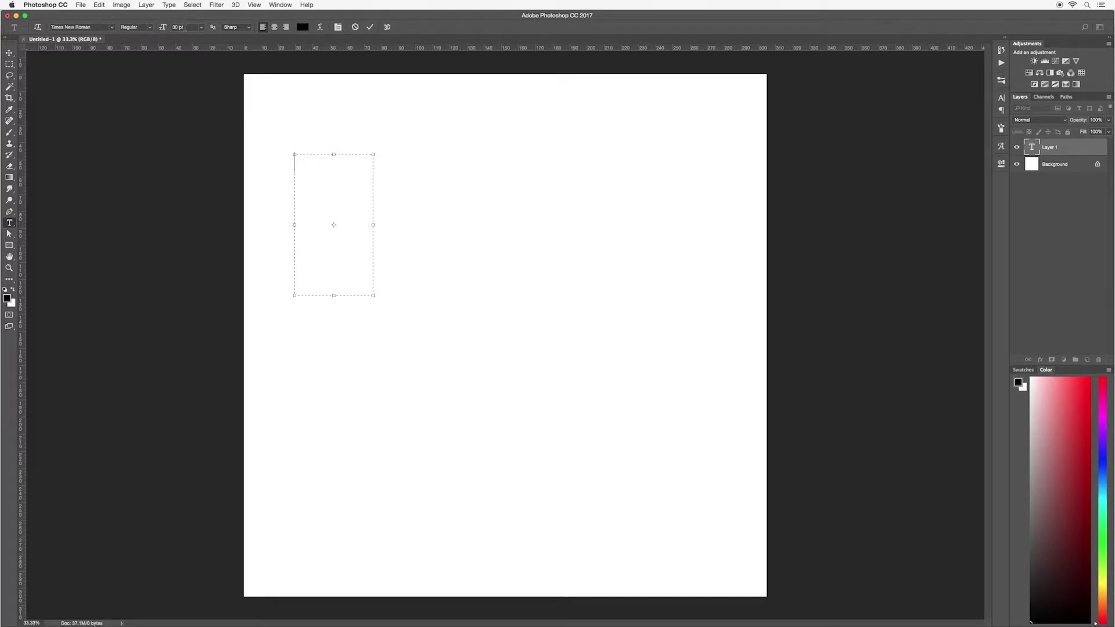
- Set the font size of the empty text box to 40 pt
left_click(176, 26)
type("4")
left_click(201, 27)
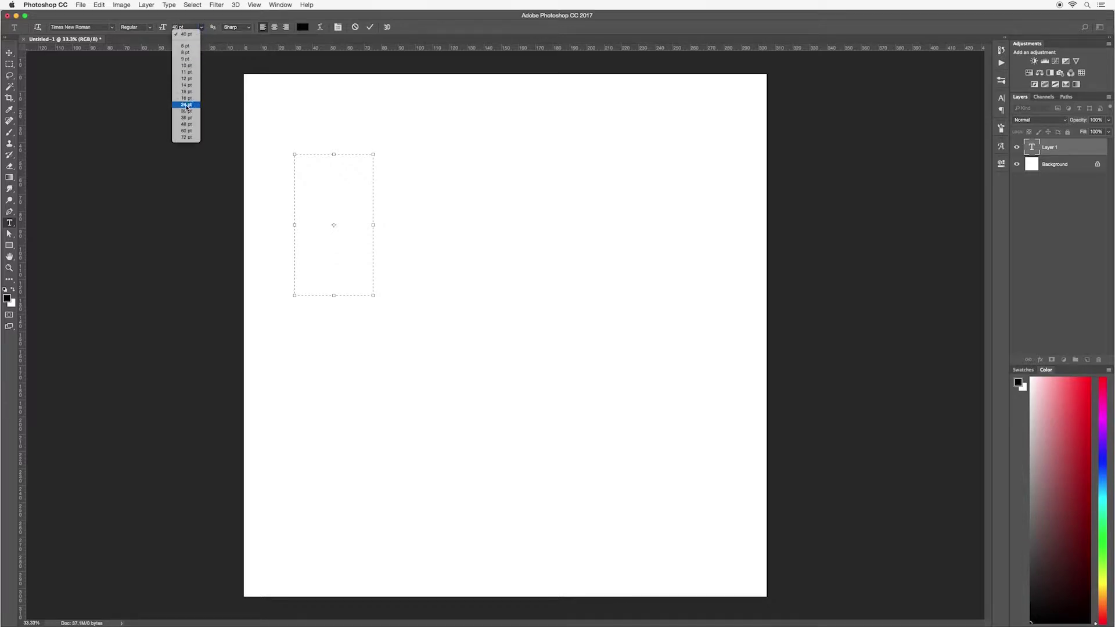
left_click(255, 29)
- Try several bright text colours in the Color Picker and return the text colour to black
left_click(302, 27)
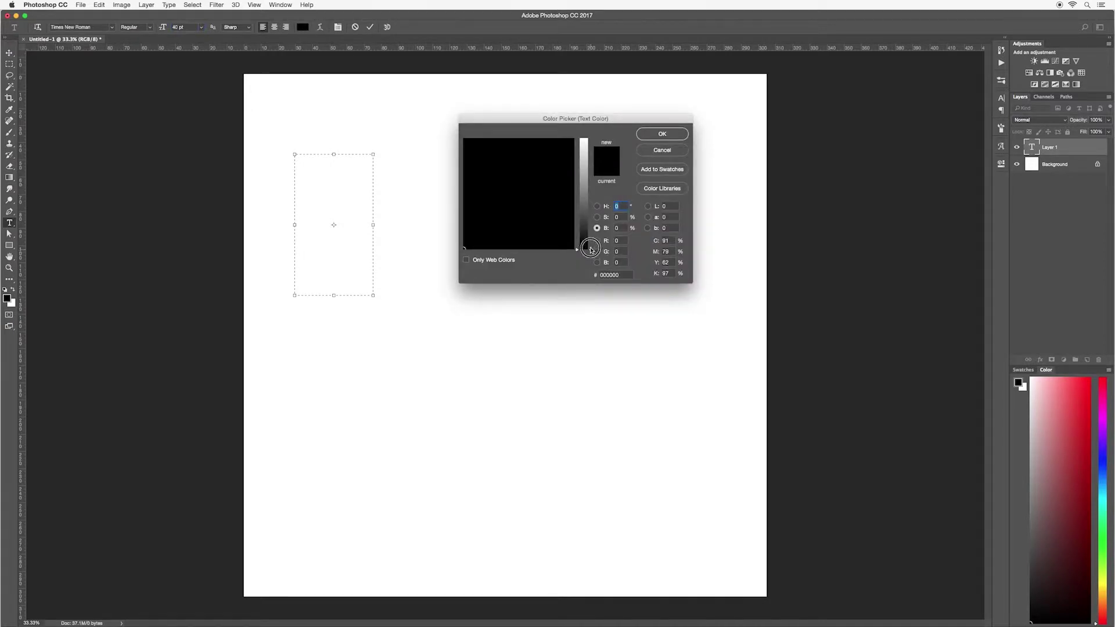
left_click_drag(590, 249, 589, 139)
left_click(523, 180)
left_click(509, 158)
left_click(538, 176)
left_click(521, 195)
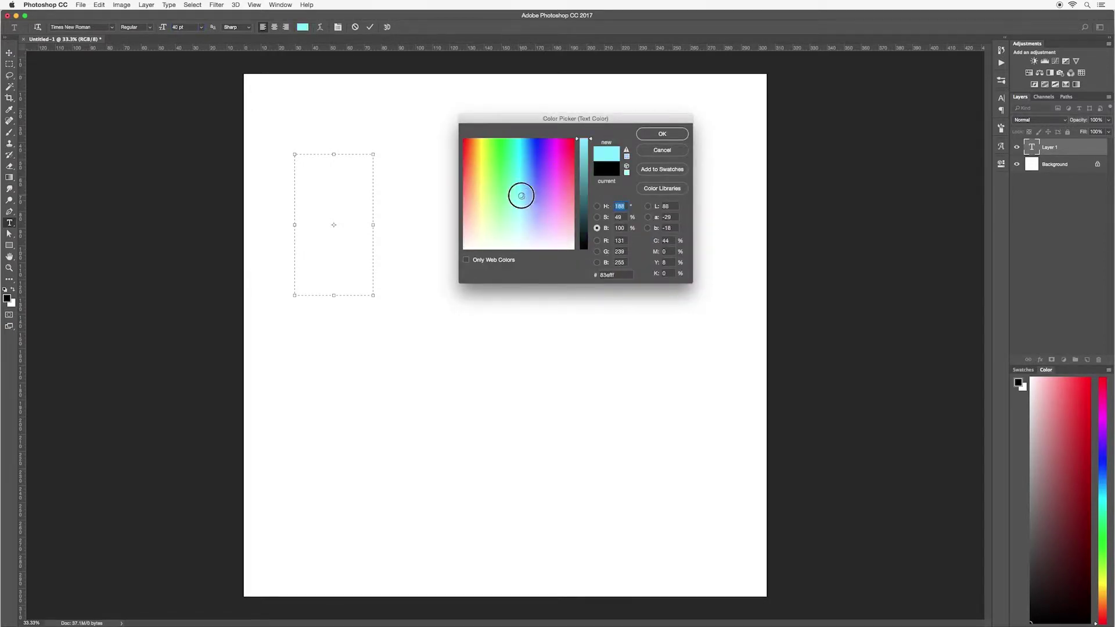
left_click(501, 201)
left_click(530, 228)
left_click(606, 169)
left_click(666, 136)
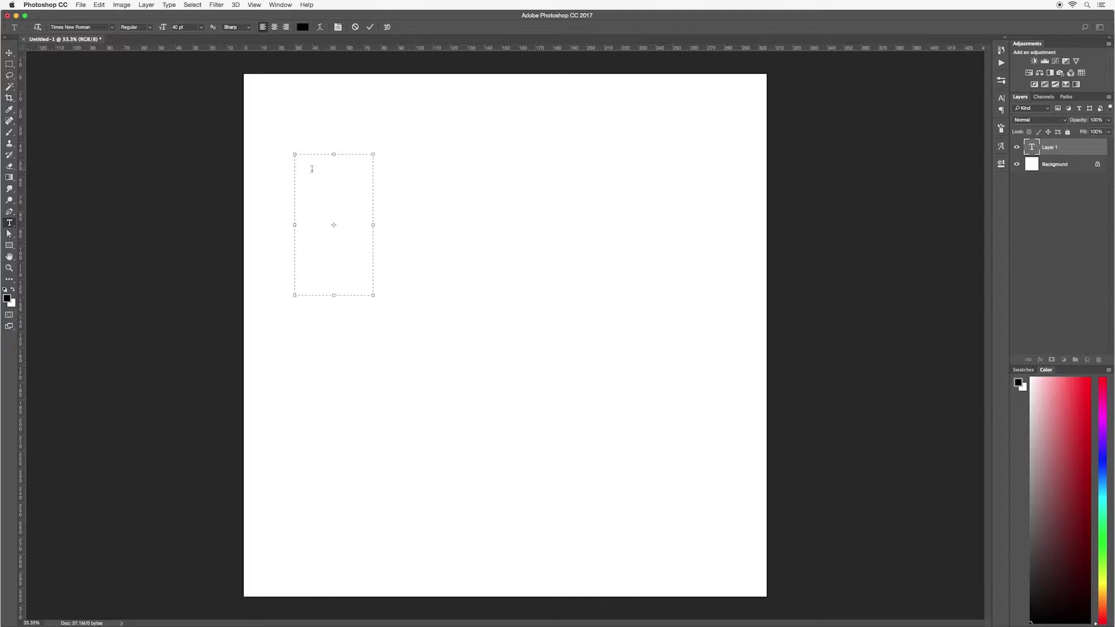
- Enter "This is a text box" in the text box and commit the text
type("This is a tex t box")
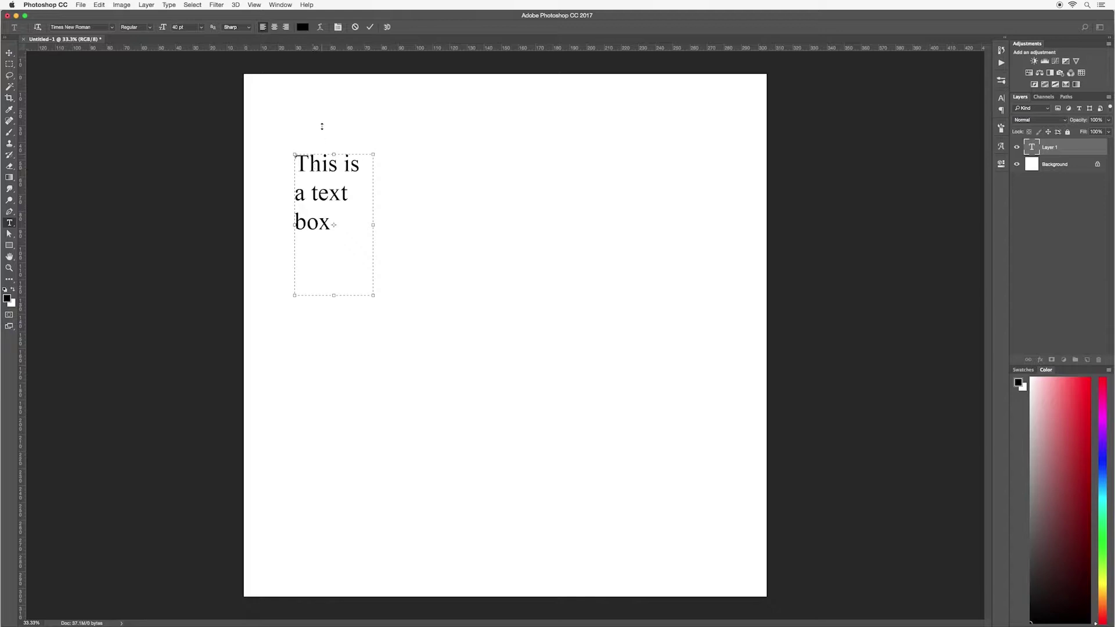
left_click(370, 28)
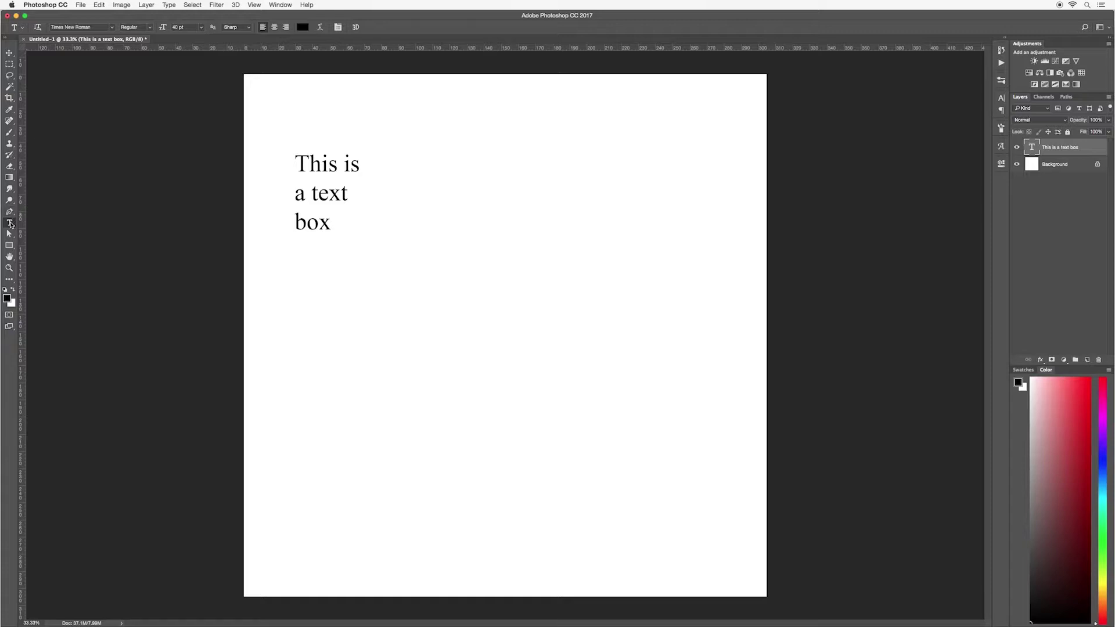
- Reopen the text for editing and resize its box to about 62 mm wide and 88 mm high
left_click(329, 224)
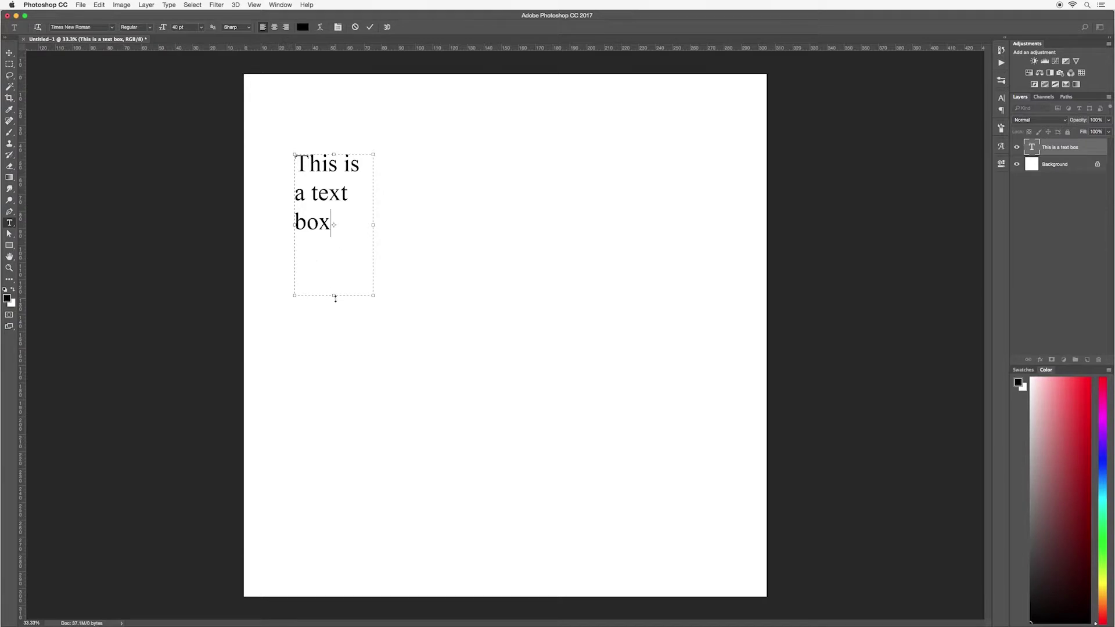
left_click_drag(373, 225, 482, 170)
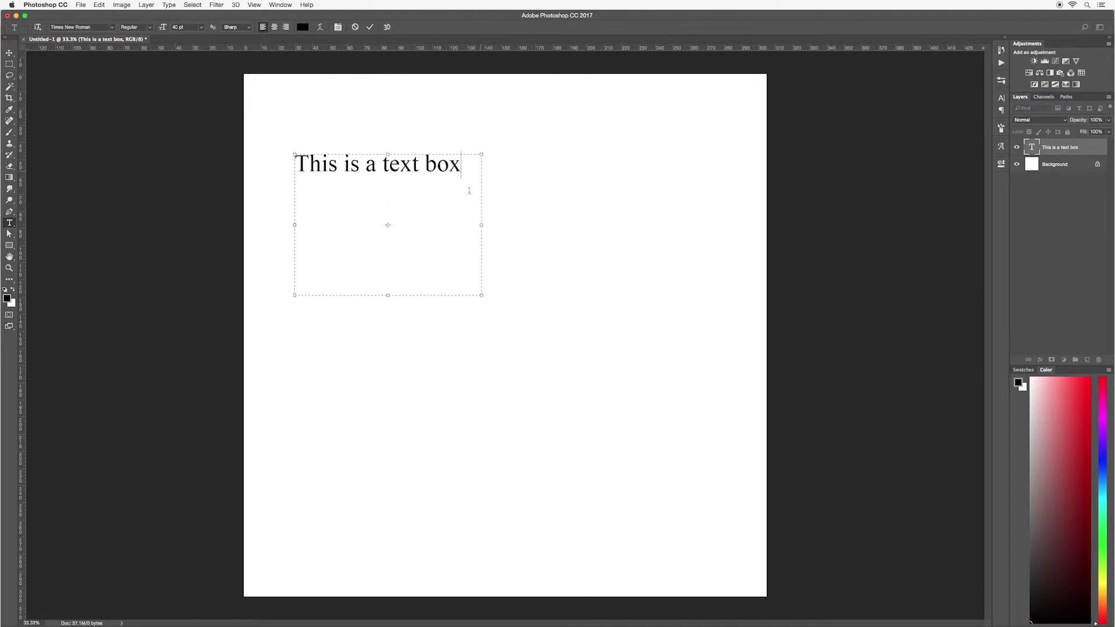
mouse_move(387, 295)
left_mouse_down()
mouse_move(372, 203)
mouse_move(378, 307)
left_mouse_up()
left_click_drag(482, 231, 403, 231)
- Try several bright colours on the entire "This is a text box" text and cancel the colour change
left_click_drag(374, 192, 256, 150)
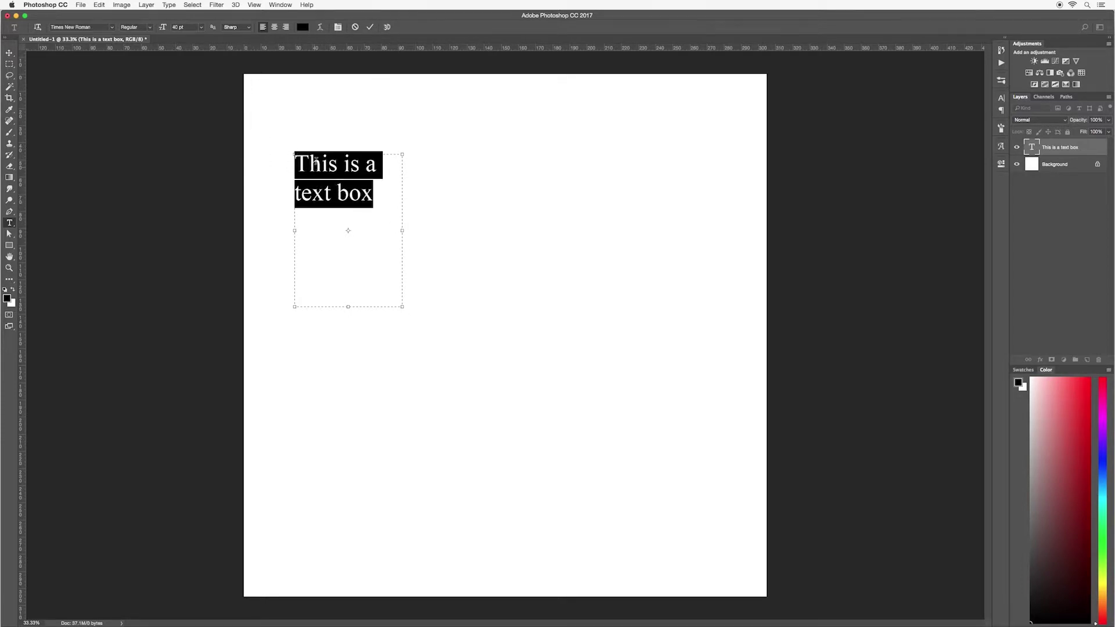
left_click(302, 27)
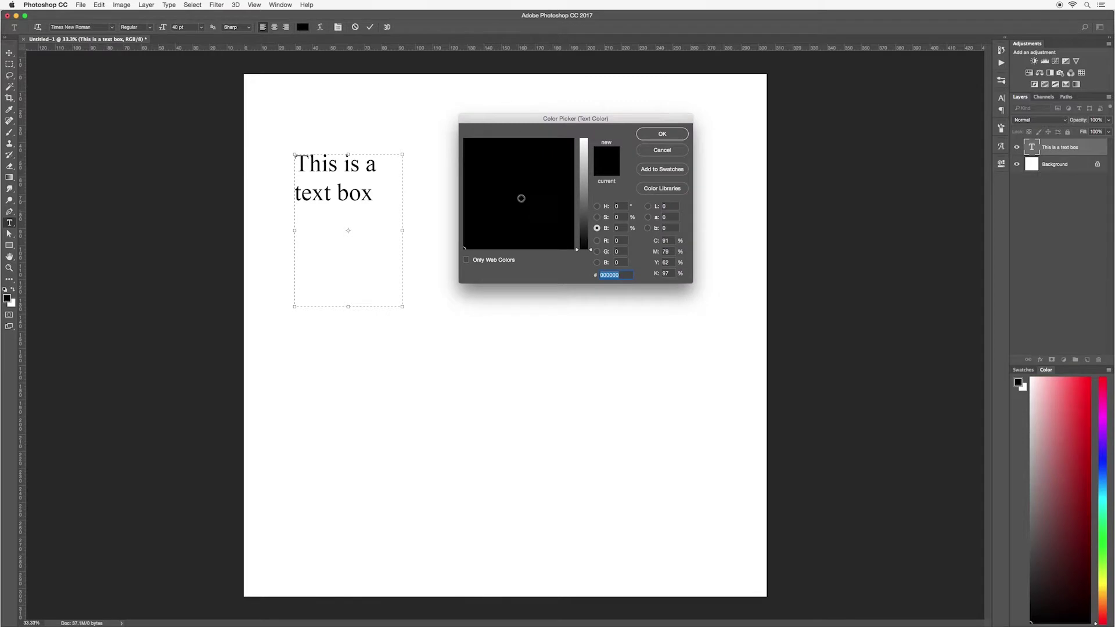
left_click_drag(585, 209, 583, 139)
left_click(541, 172)
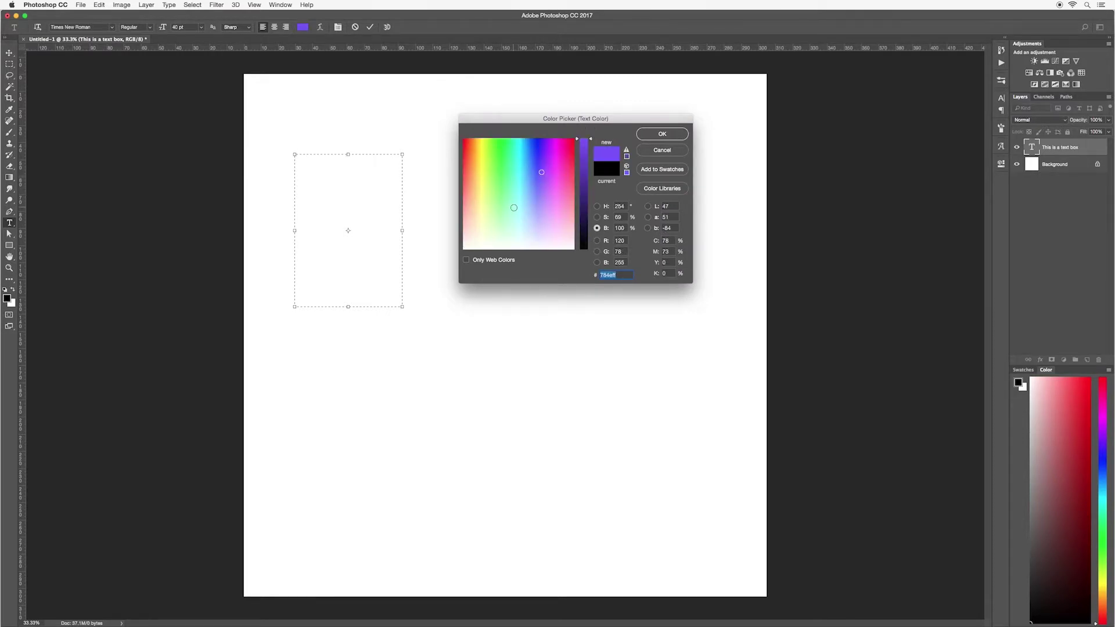
left_click(508, 208)
left_click(500, 176)
left_click(523, 183)
left_click(553, 222)
left_click(512, 225)
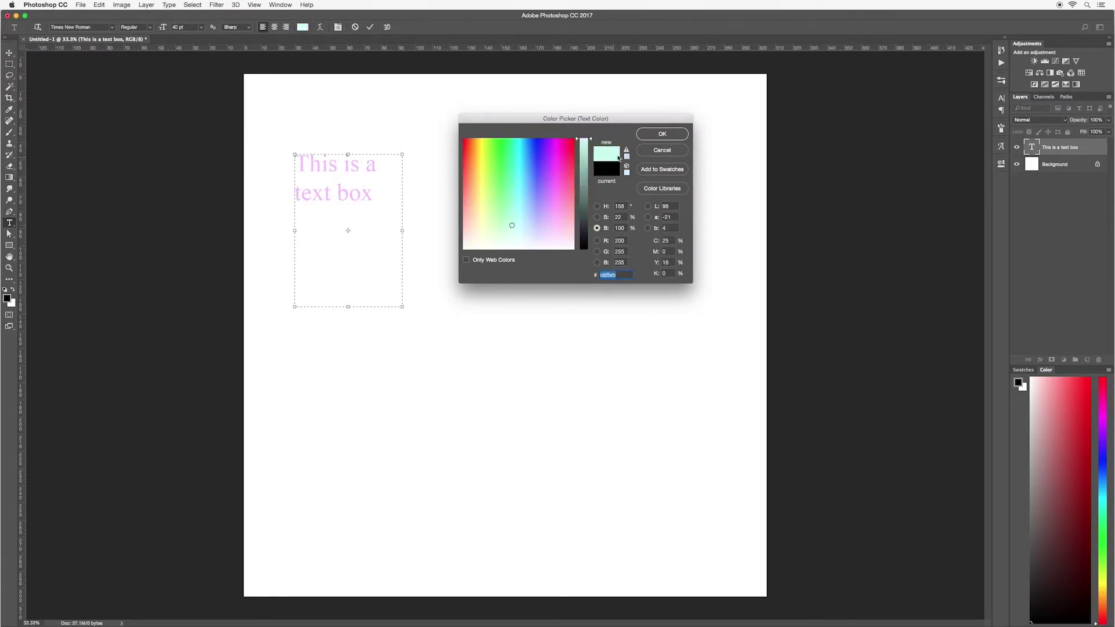
left_click(662, 150)
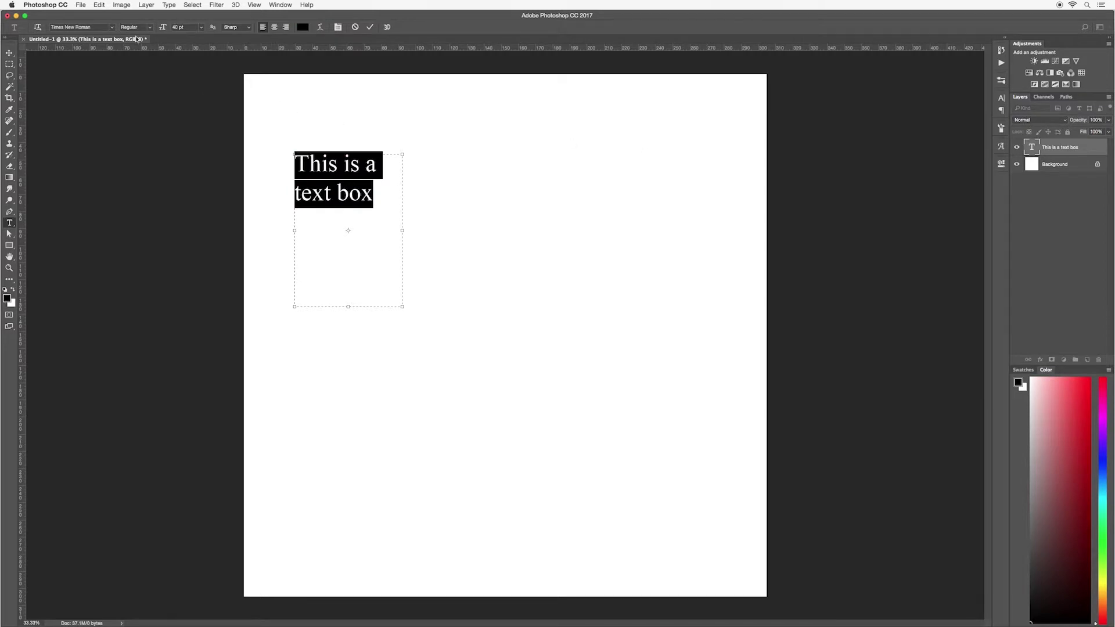
- Preview script, monospaced and AngieMakes fonts on the selected text and leave the font list without choosing one
left_click(111, 28)
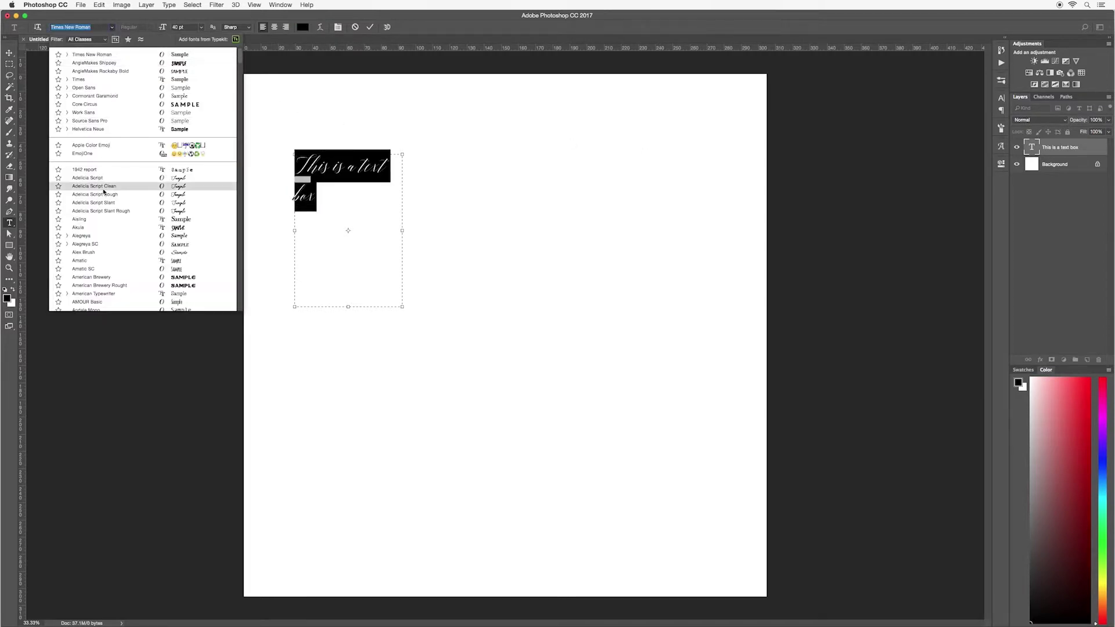
scroll(104, 192, "down", 5)
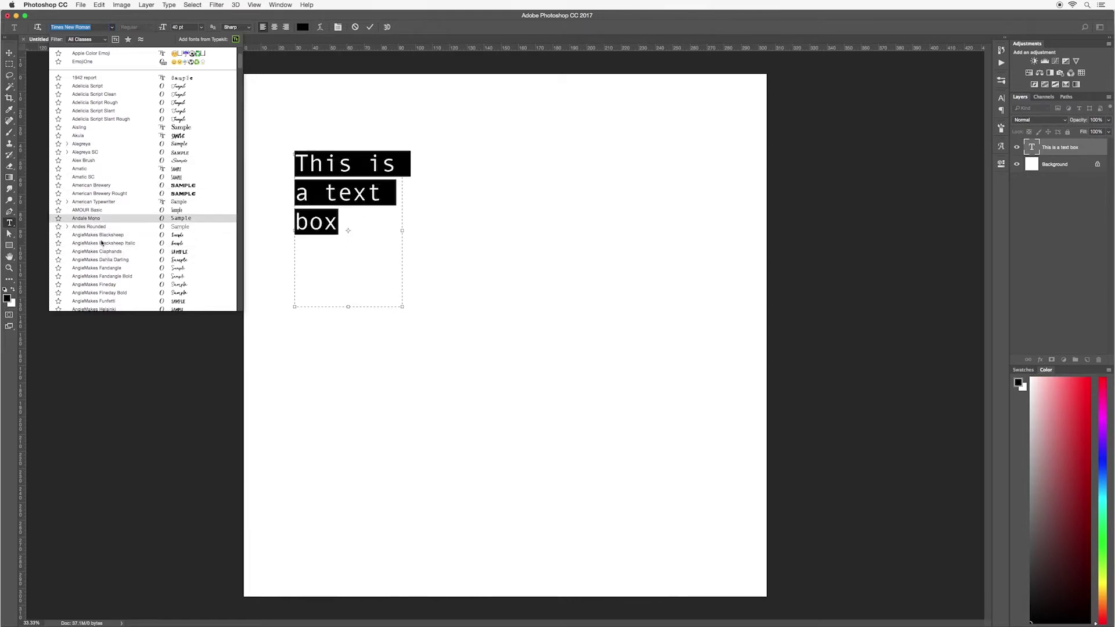
scroll(102, 244, "down", 3)
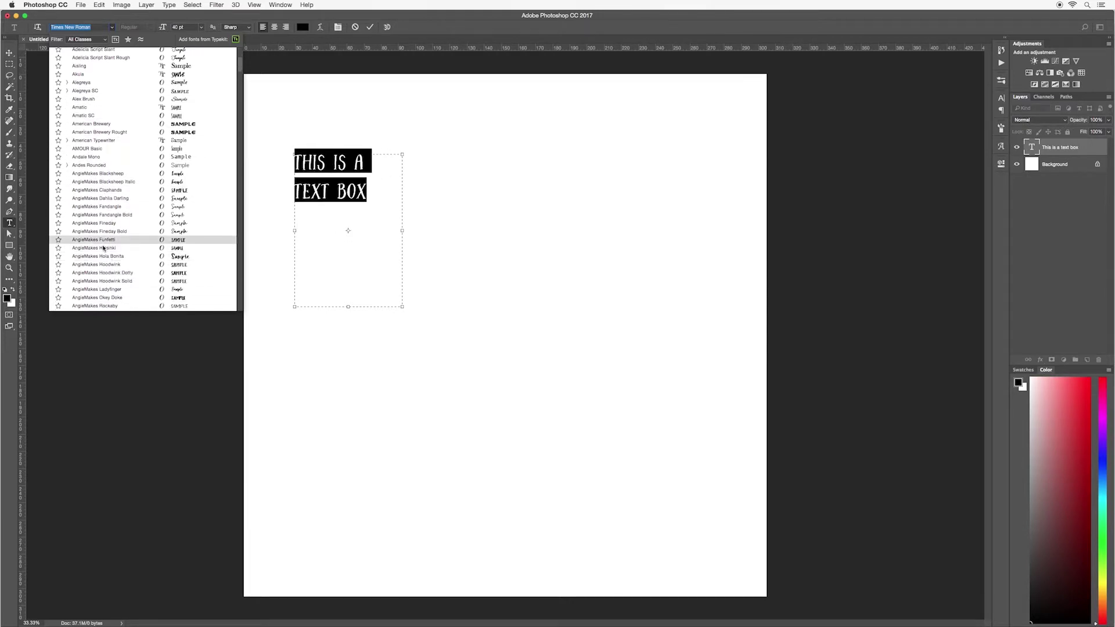
scroll(114, 278, "down", 3)
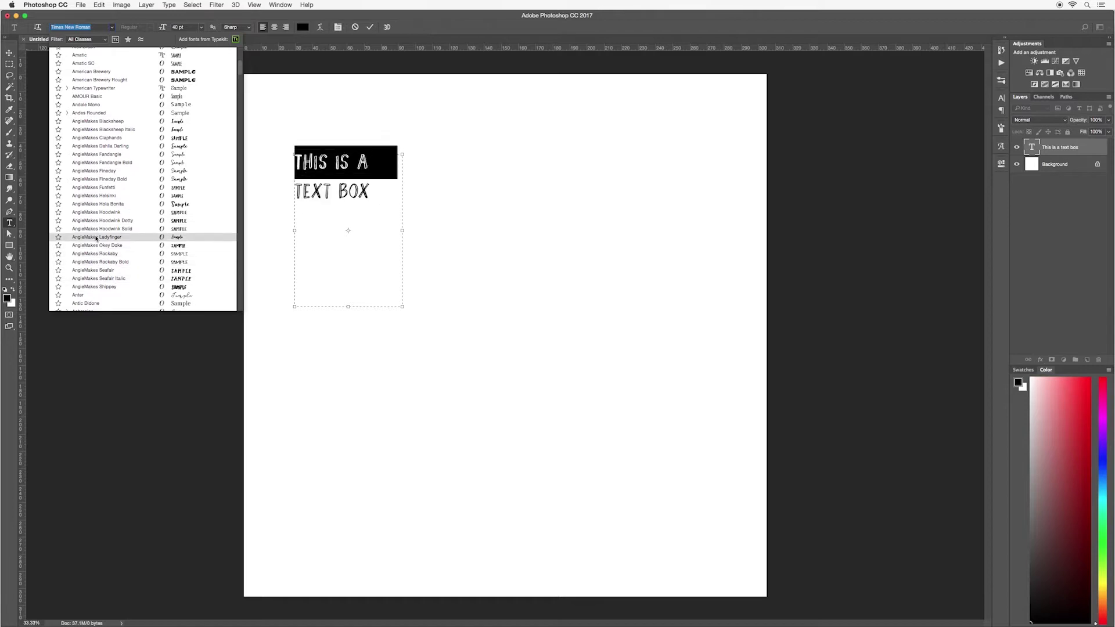
scroll(111, 294, "down", 3)
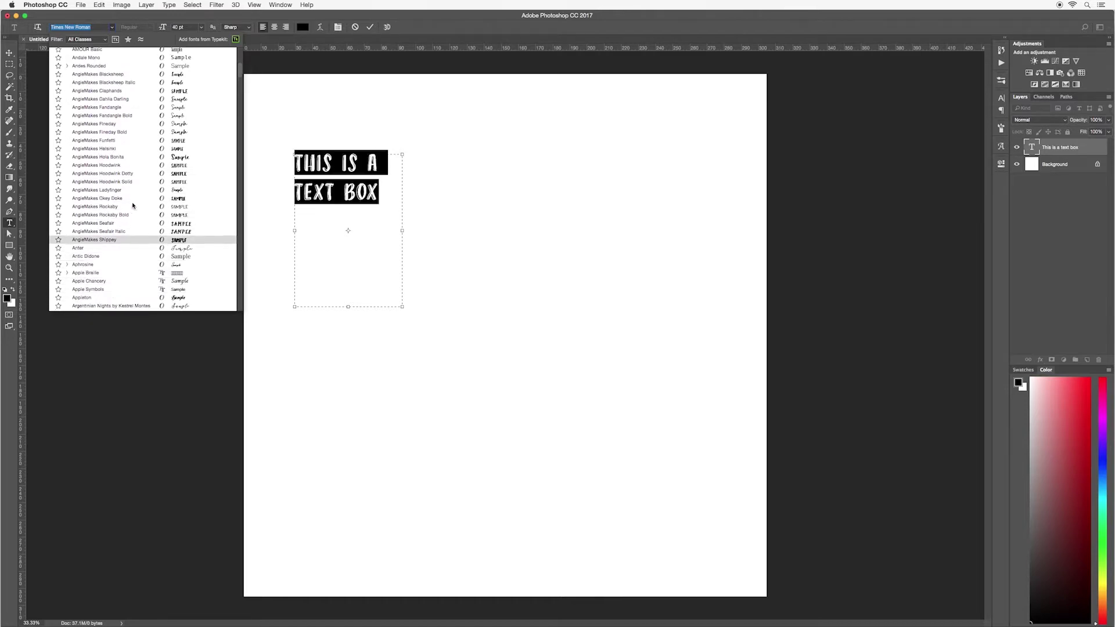
key("Escape")
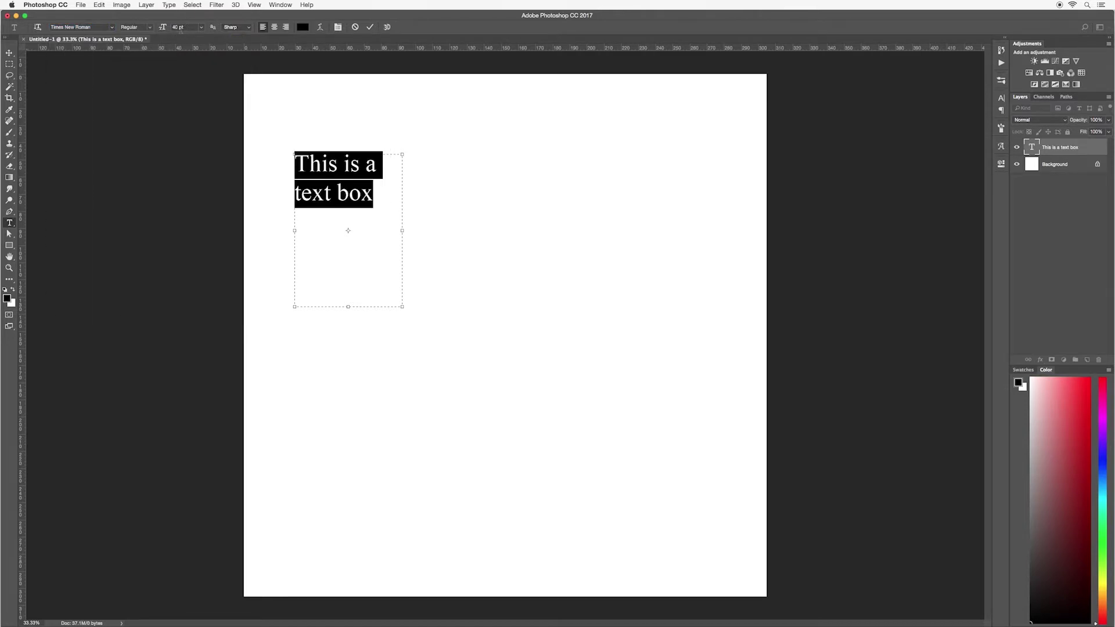
- Commit the text box edits and delete the "This is a text box" layer
left_click(175, 27)
left_click(369, 27)
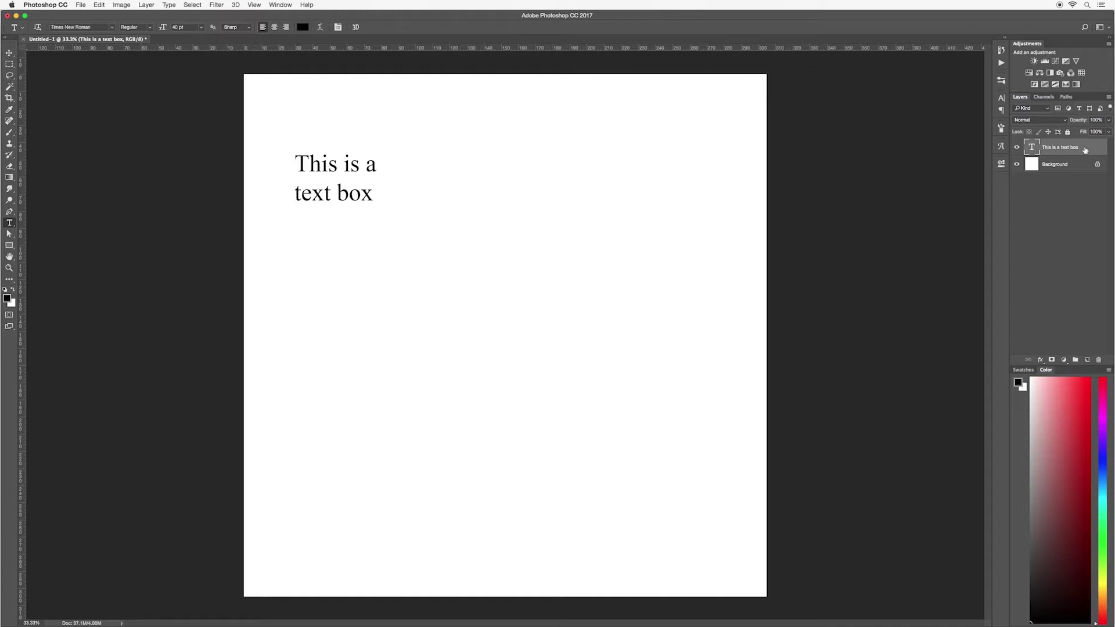
key("Delete")
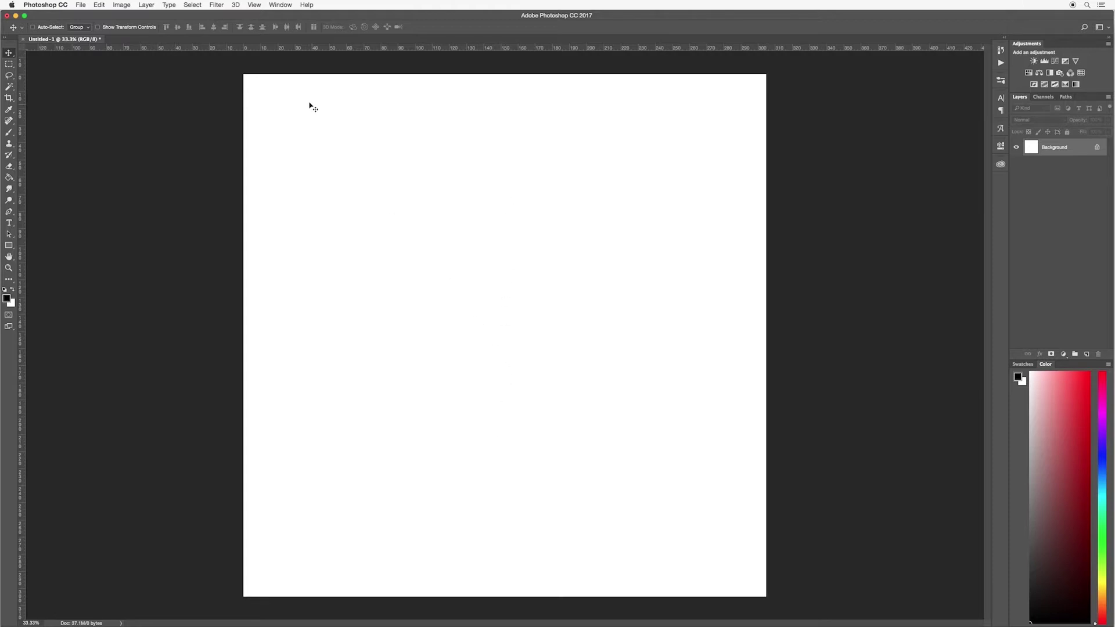
- Add a vertical guide through the middle of the canvas, at the 50% position
left_click(254, 5)
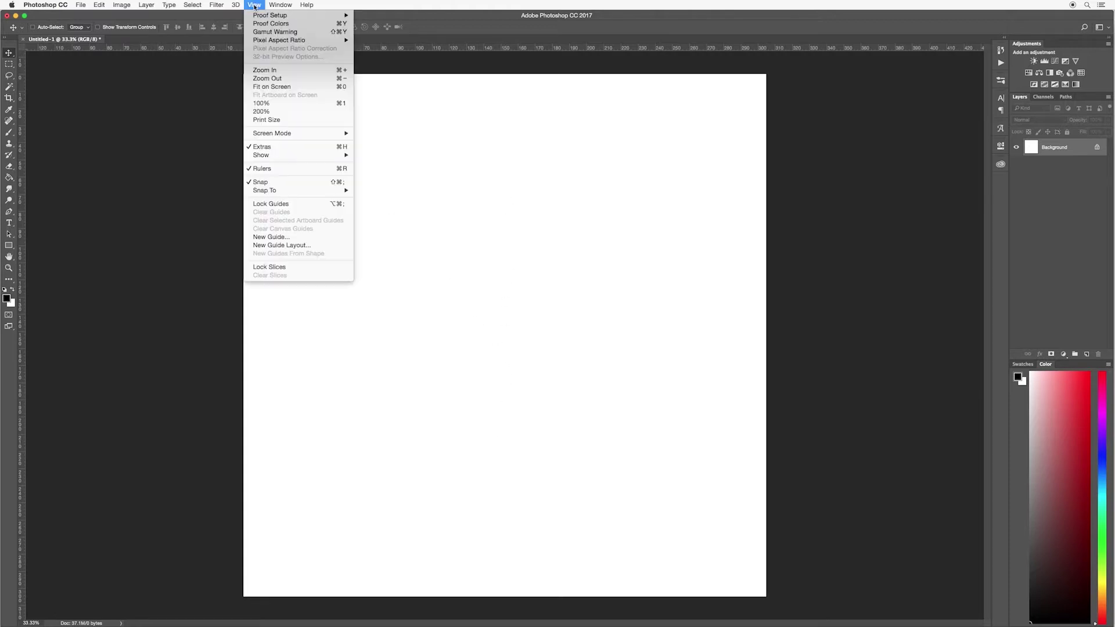
left_click(280, 238)
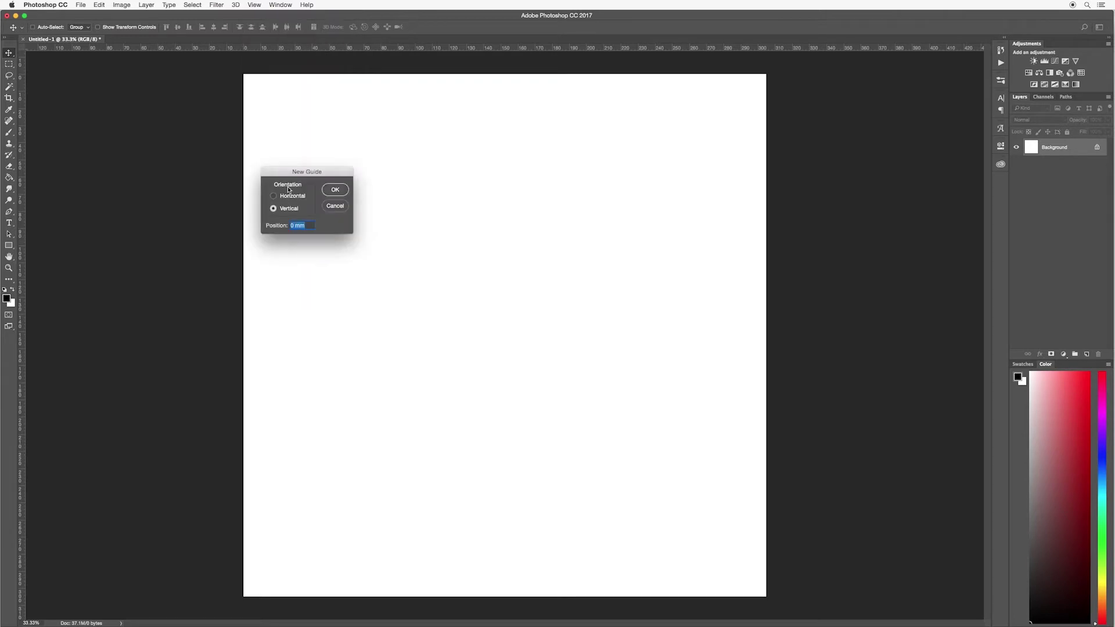
left_click_drag(292, 173, 237, 146)
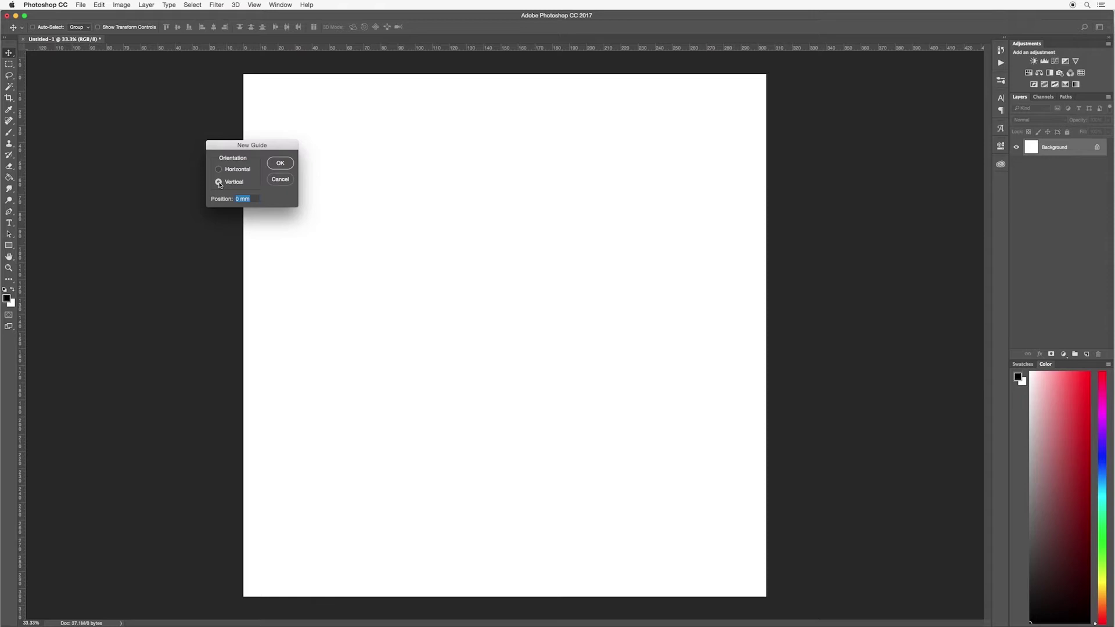
type("50")
left_click(280, 164)
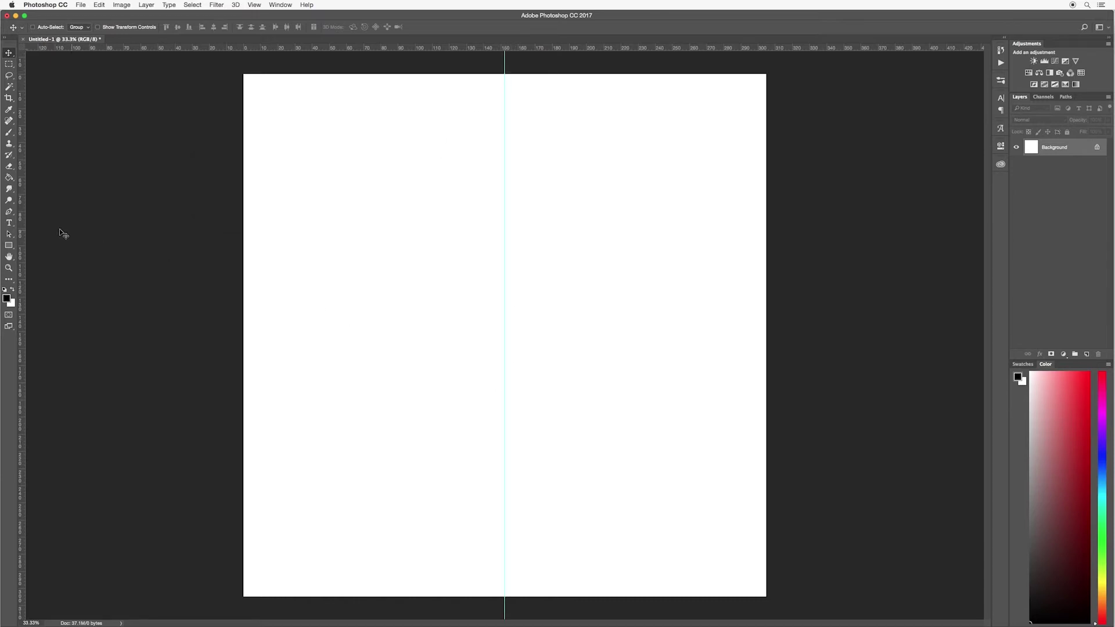
- Add centred point text on the vertical guide in the upper canvas, reading "Hello thank you" and "for watching" on two lines, and commit it
left_click(9, 224)
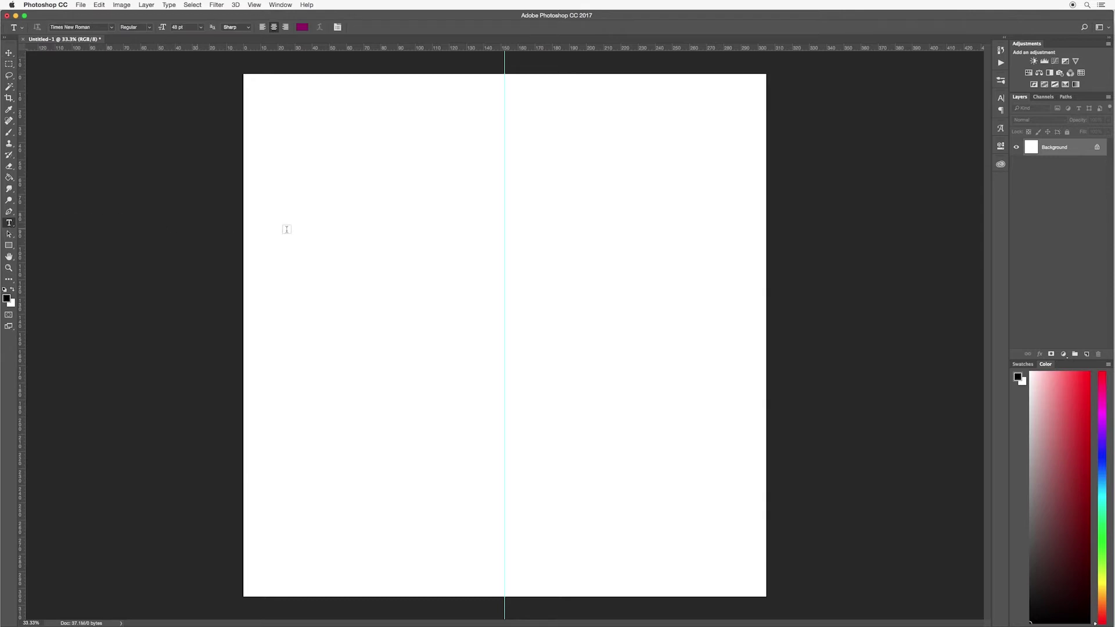
left_click(505, 185)
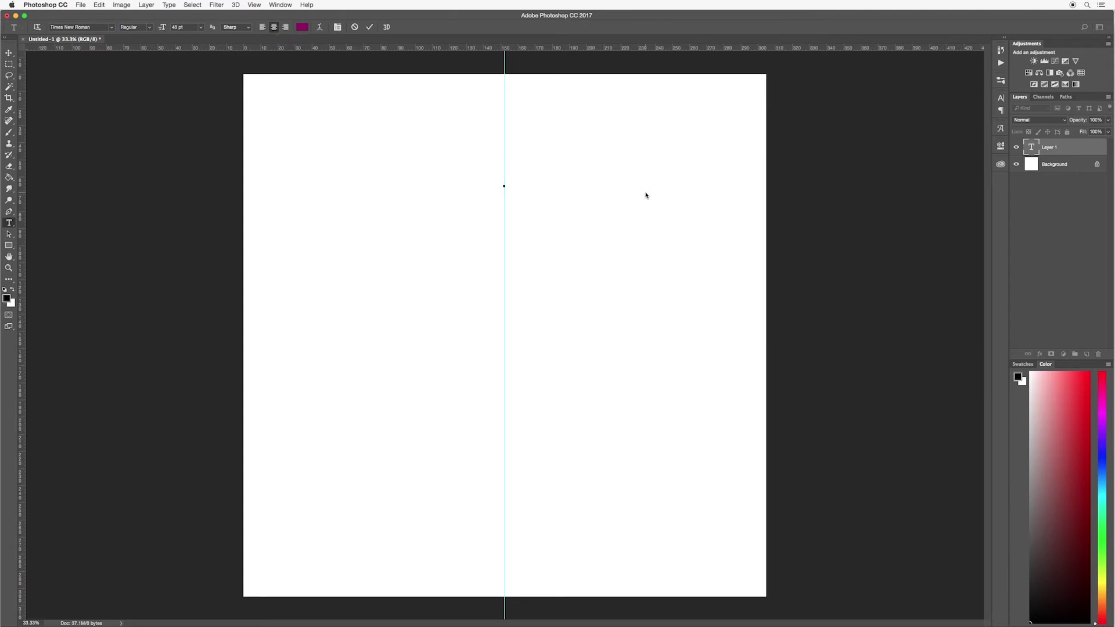
type("Hello thank you")
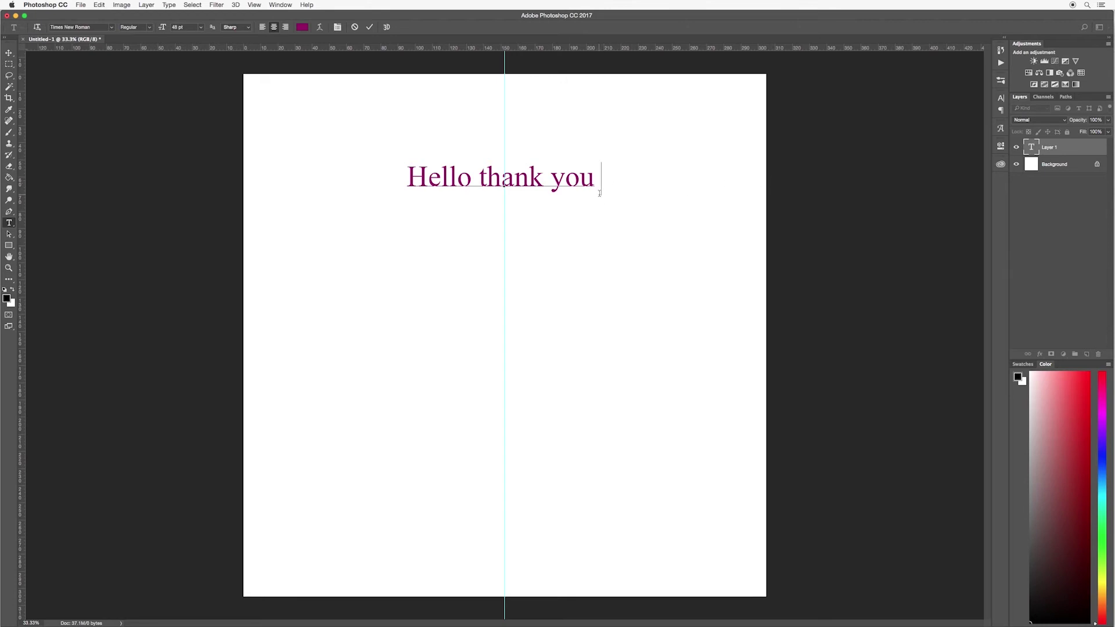
key("Return")
type("for watching")
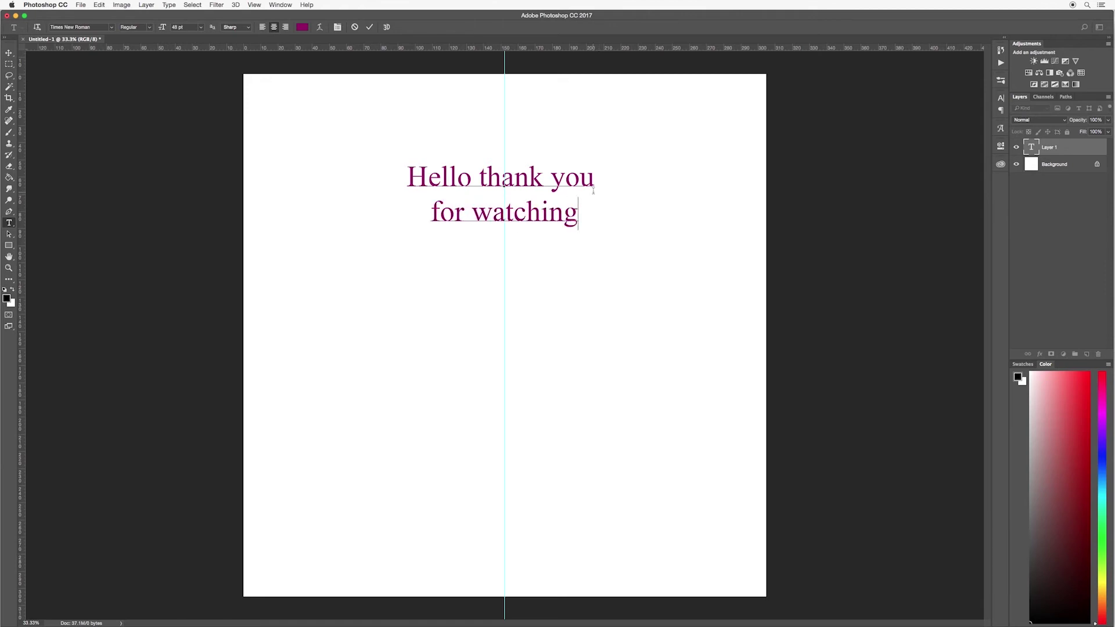
left_click(370, 28)
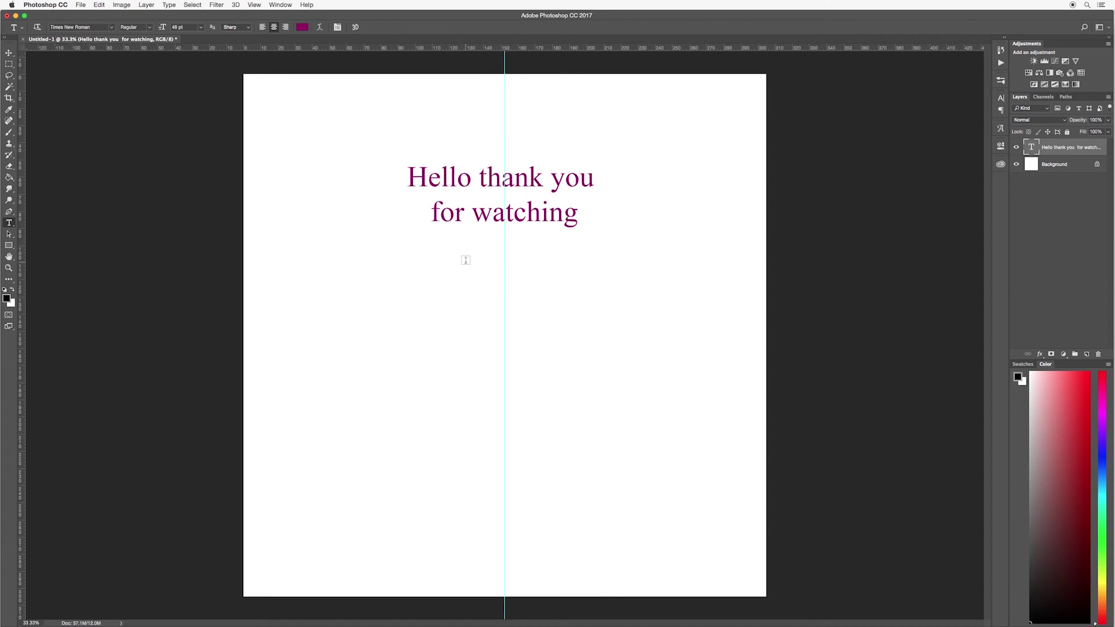
- Preview Open Sans on the "Hello thank you for watching" text and choose Times New Roman as its font
left_click(111, 27)
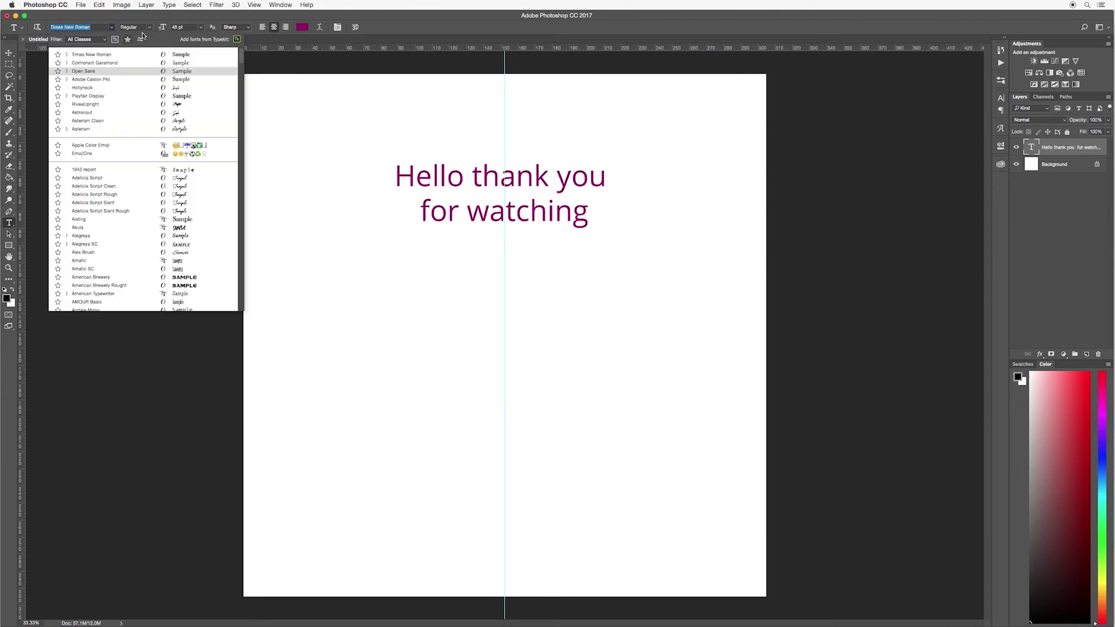
left_click(94, 55)
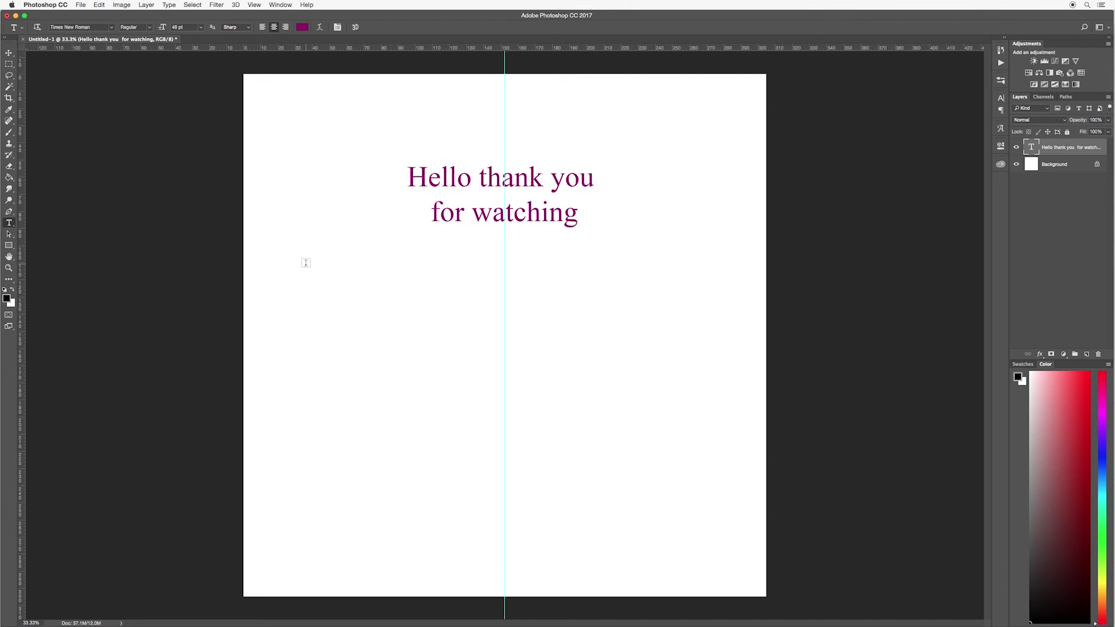
- Bring up the list of panels that can be shown in the workspace
left_click(280, 5)
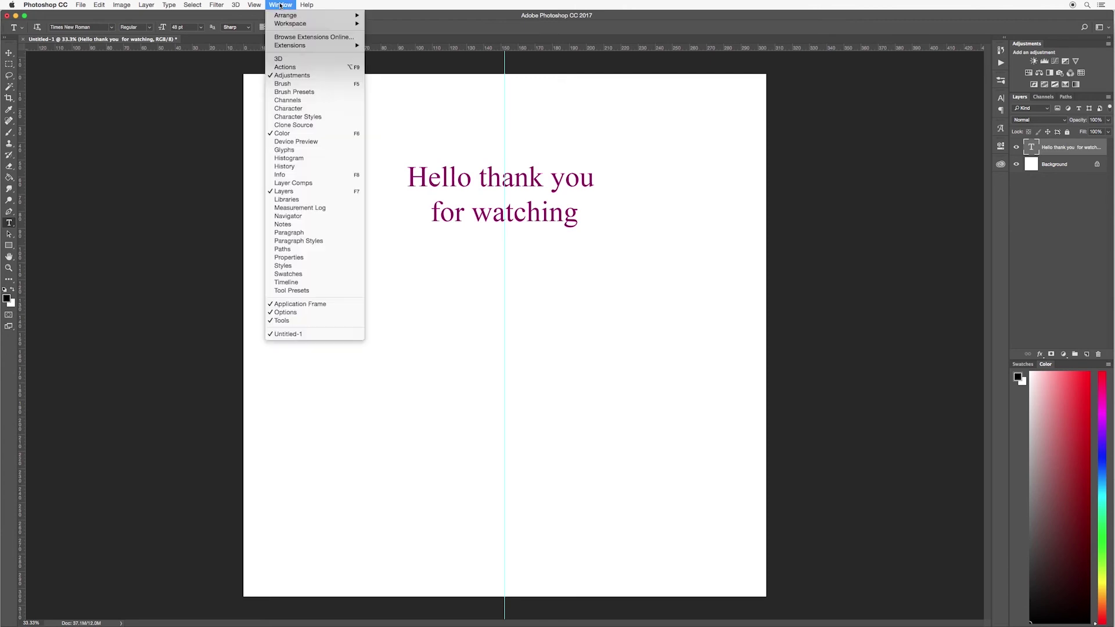